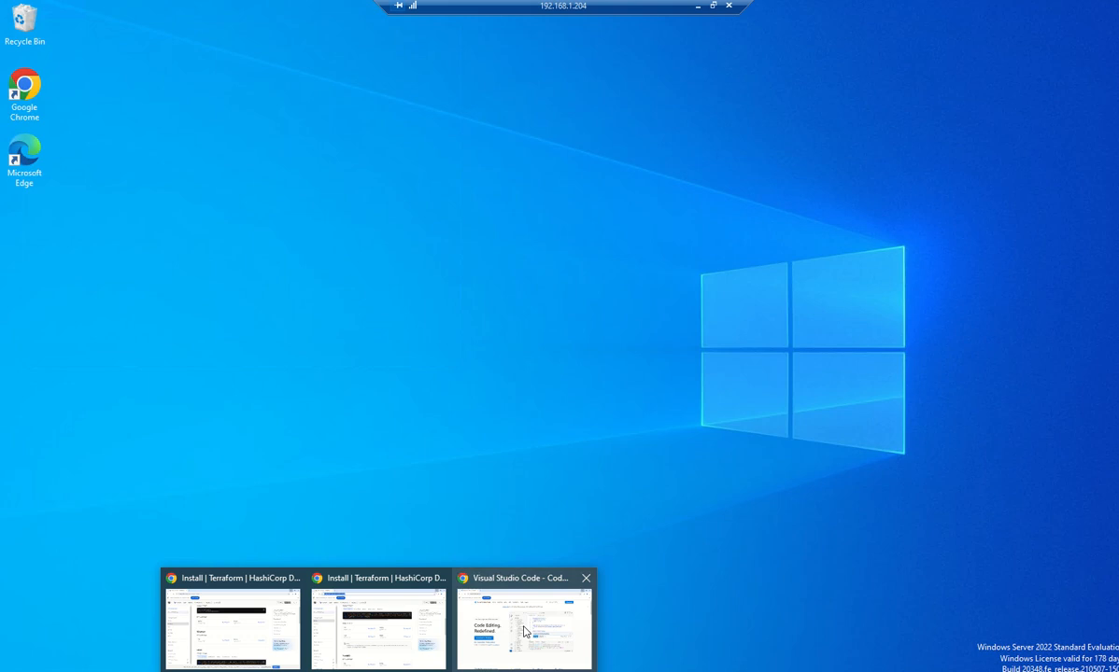
Launch VSCodeUserSetup-x64-1.92.0 from the Downloads folder, close the browser window, and agree to continue the user installer as administrator
{"action": "left_click", "coordinate": [494, 591]}
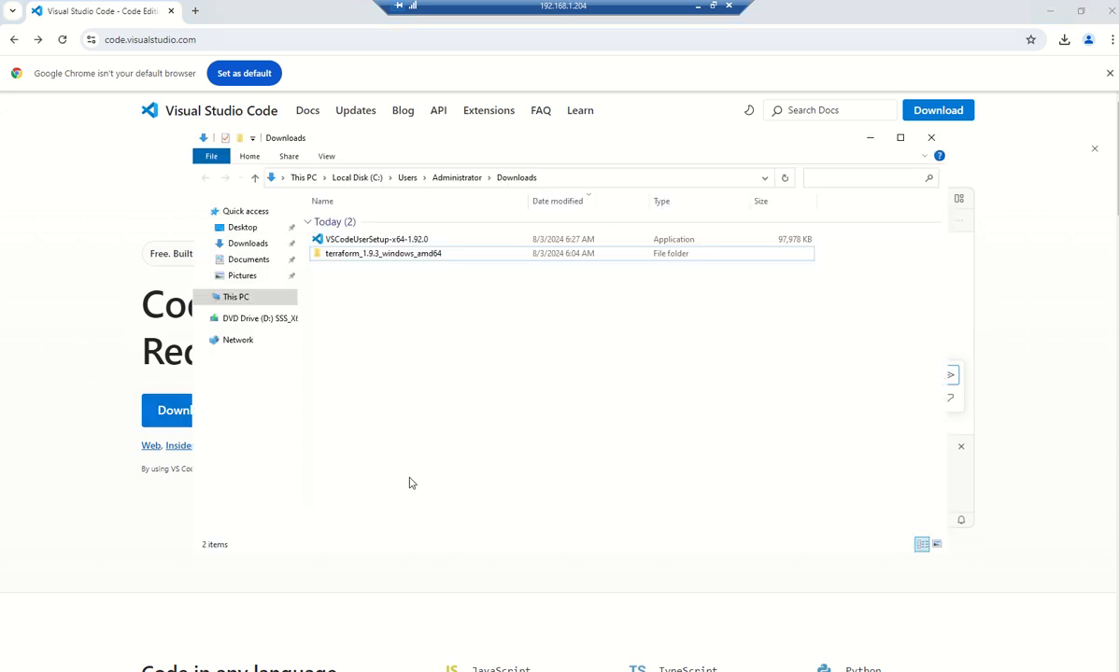
{"action": "left_click", "coordinate": [373, 241]}
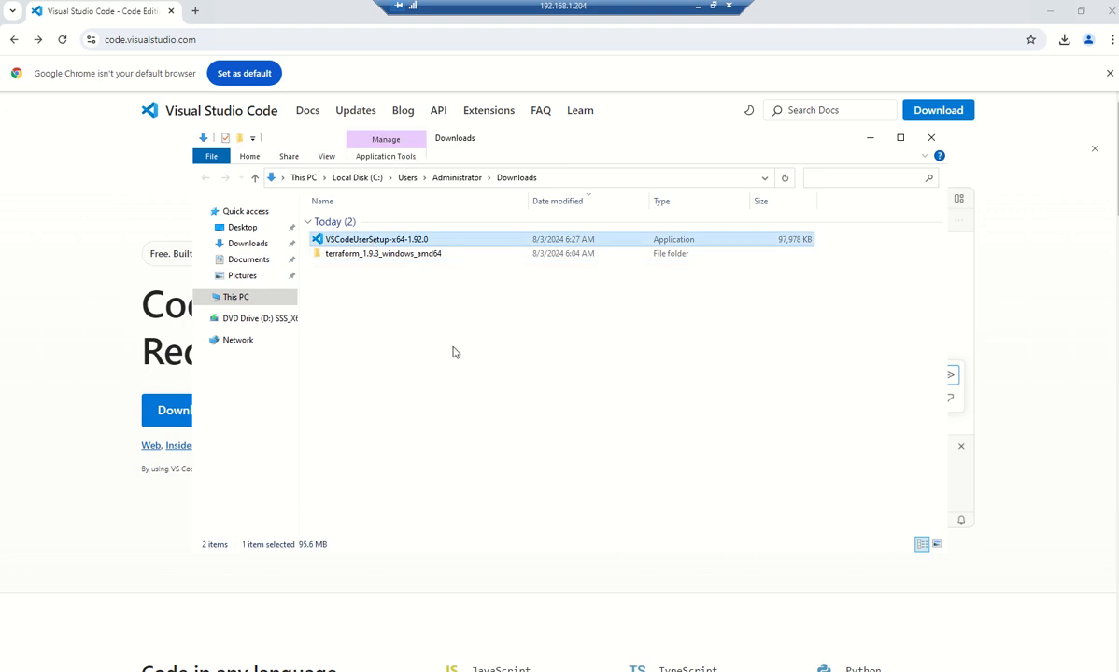
{"action": "right_click", "coordinate": [383, 241]}
{"action": "left_click", "coordinate": [432, 258]}
{"action": "left_click", "coordinate": [1111, 11]}
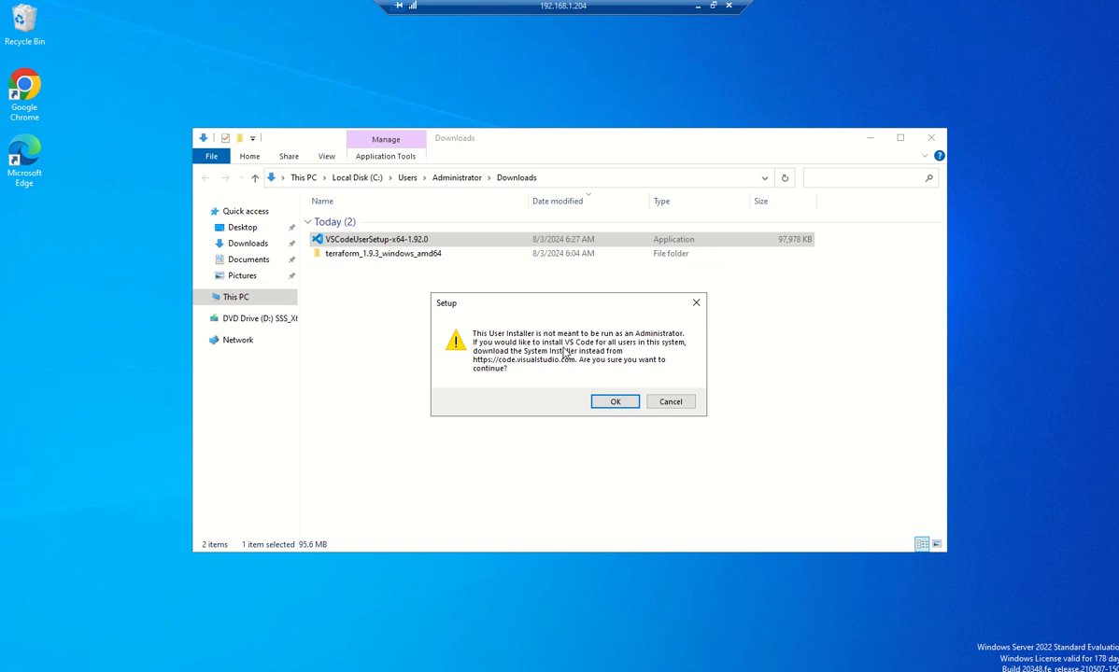
{"action": "left_click", "coordinate": [616, 401]}
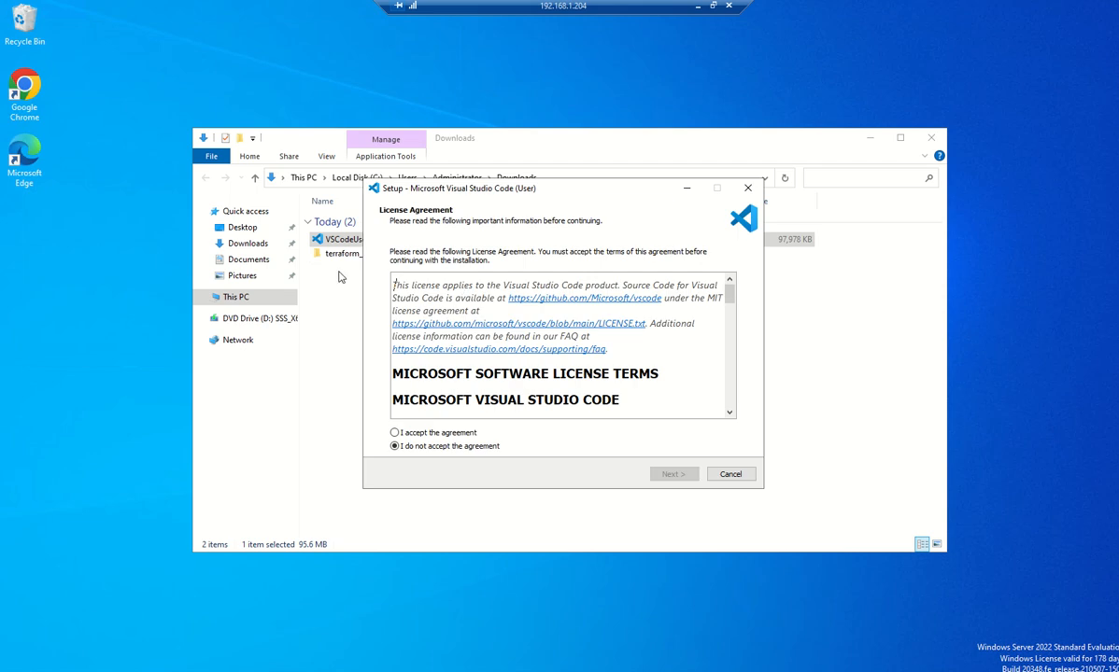
Accept the license agreement and install Visual Studio Code with the default destination, Start Menu folder and additional tasks
{"action": "left_click", "coordinate": [437, 433]}
{"action": "left_click", "coordinate": [674, 476]}
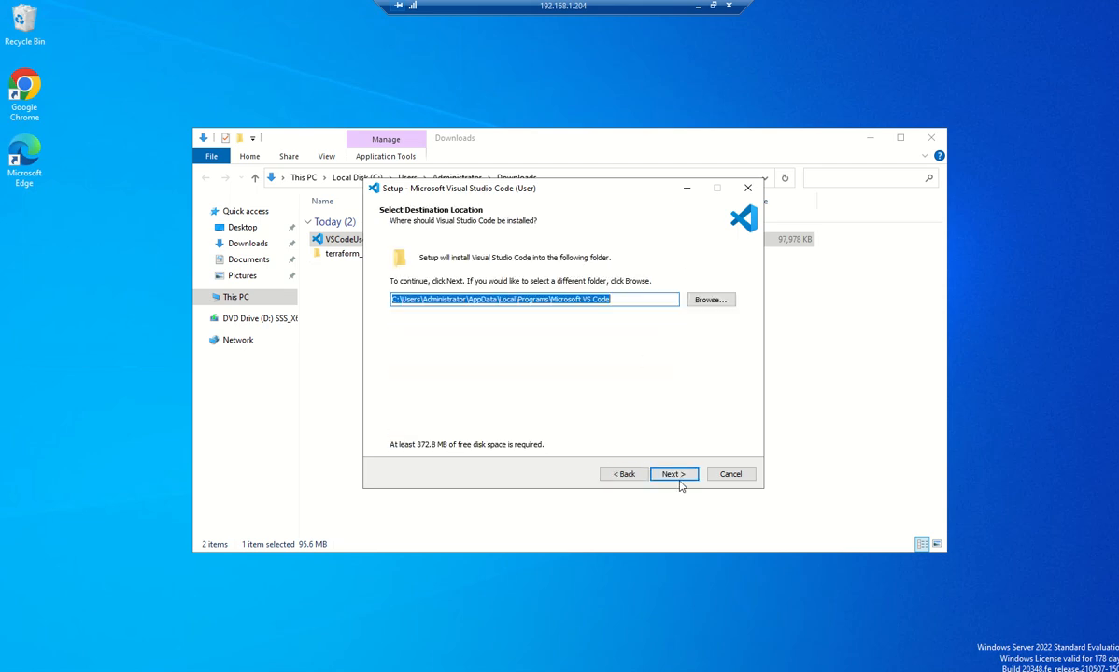
{"action": "left_click", "coordinate": [674, 476]}
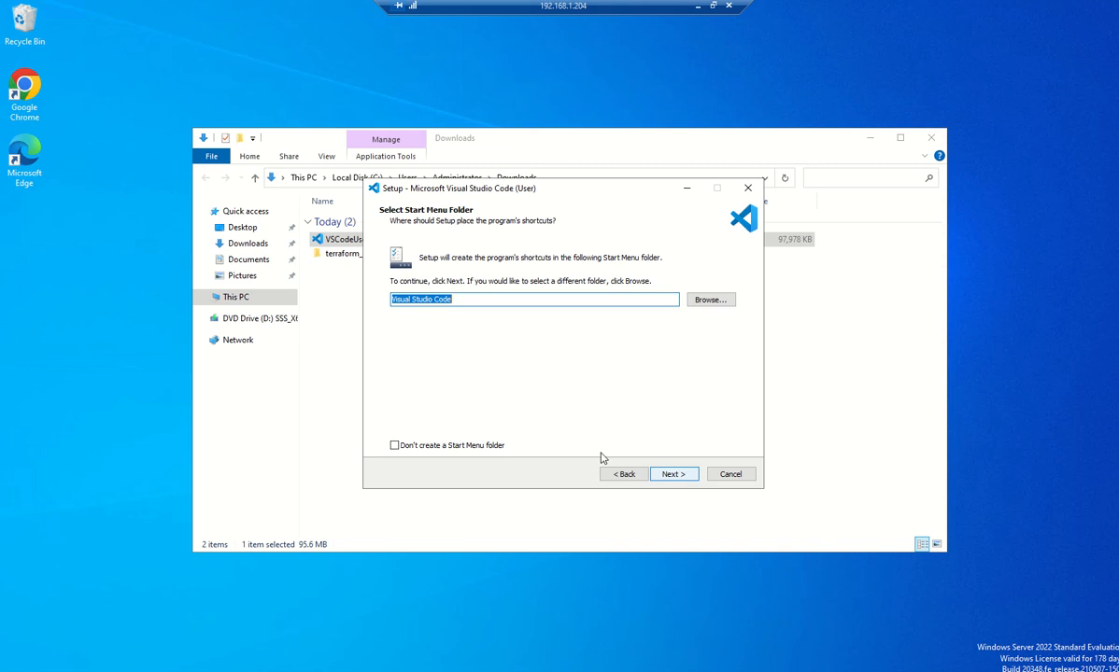
{"action": "left_click", "coordinate": [673, 476]}
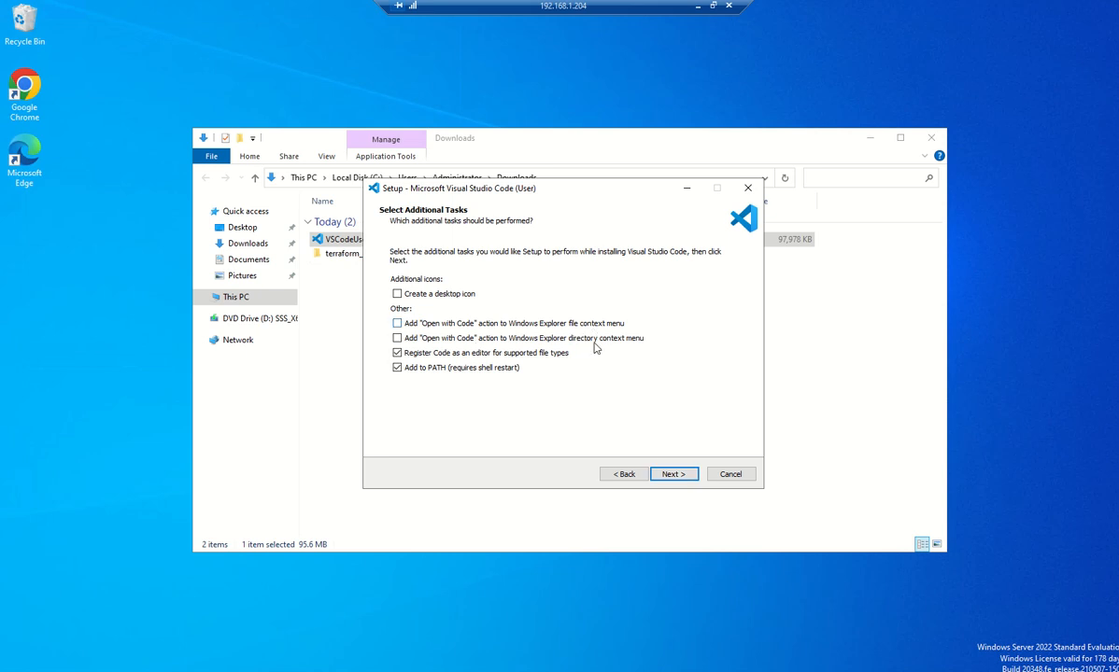
{"action": "left_click", "coordinate": [668, 474]}
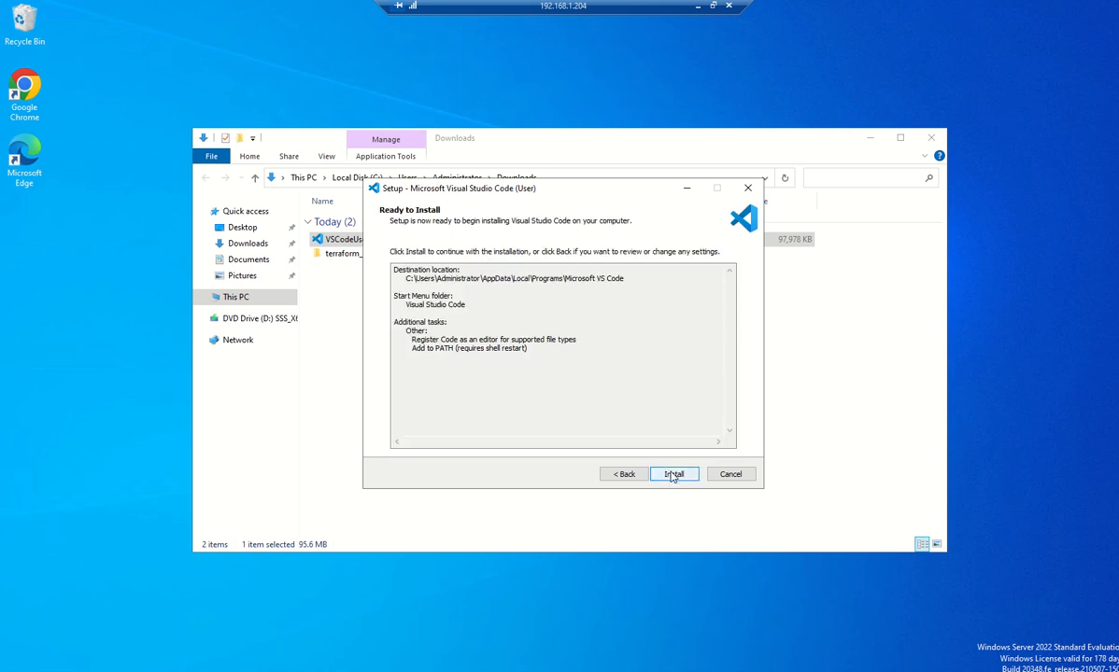
{"action": "left_click", "coordinate": [672, 475]}
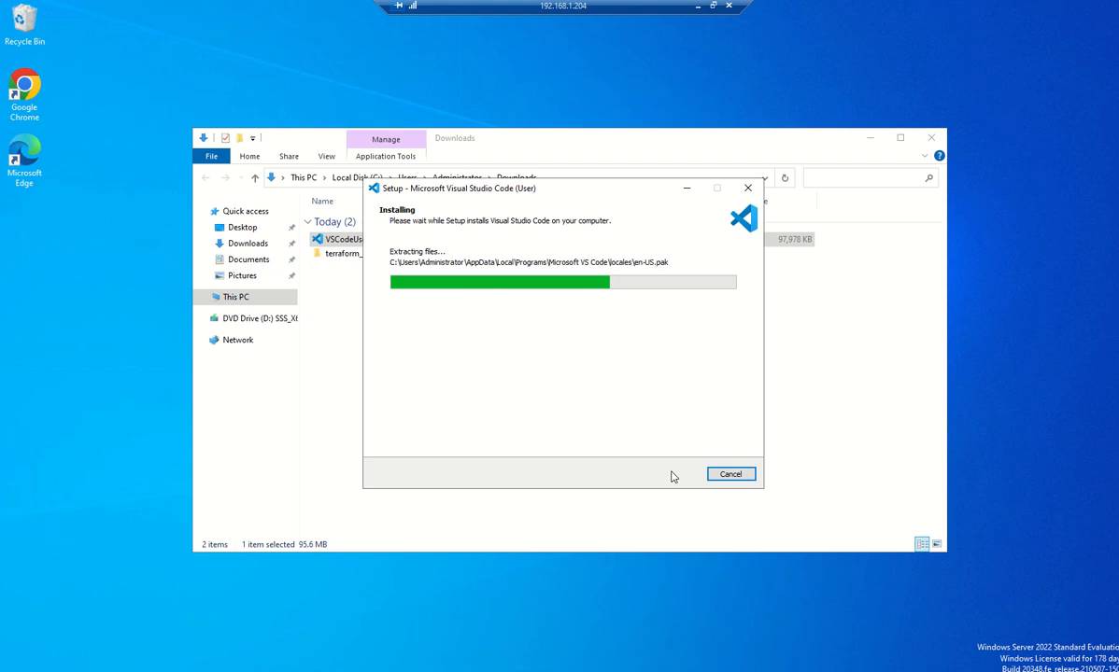
Search the web for notepad++ in a new Chrome tab and open the official notepad-plus-plus.org site
{"action": "mouse_move", "coordinate": [378, 671]}
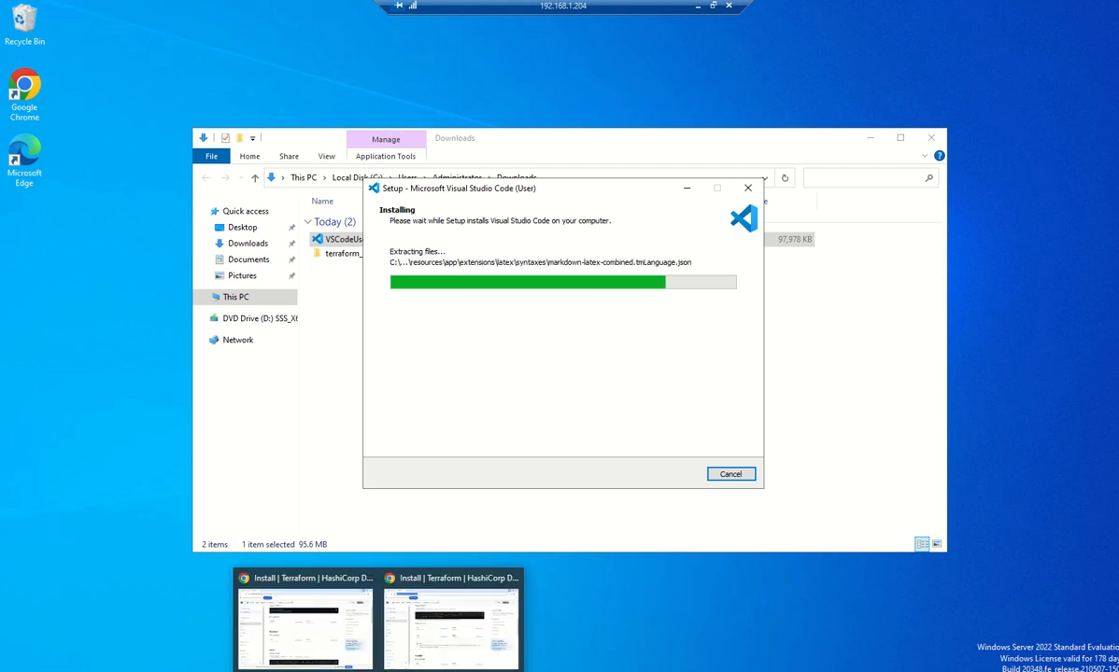
{"action": "left_click", "coordinate": [435, 651]}
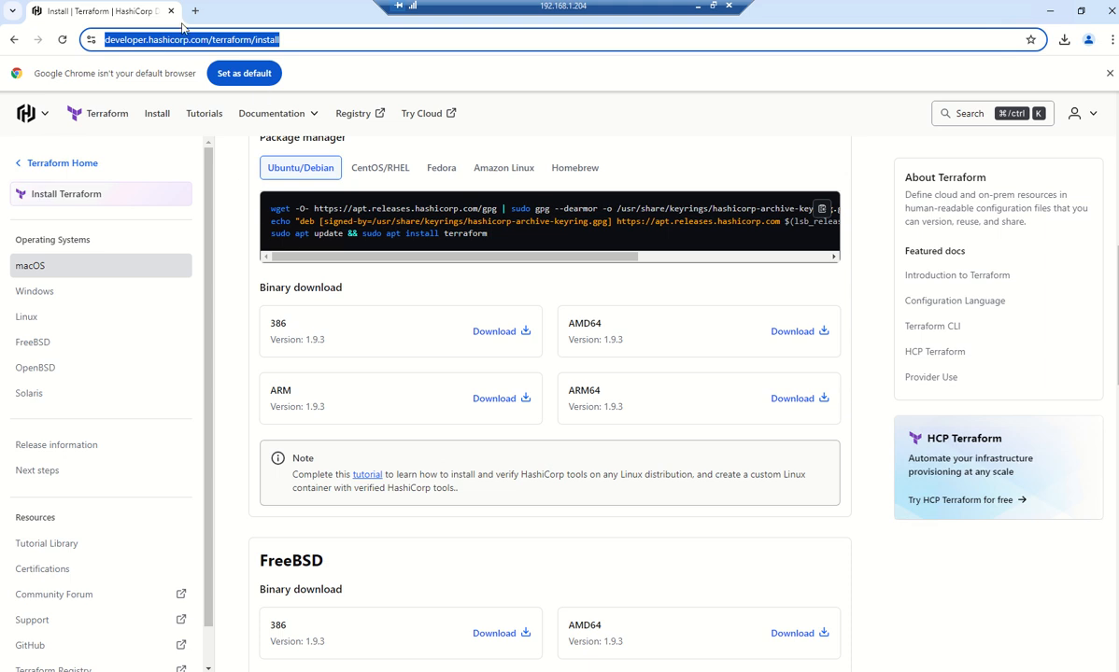
{"action": "left_click", "coordinate": [188, 11]}
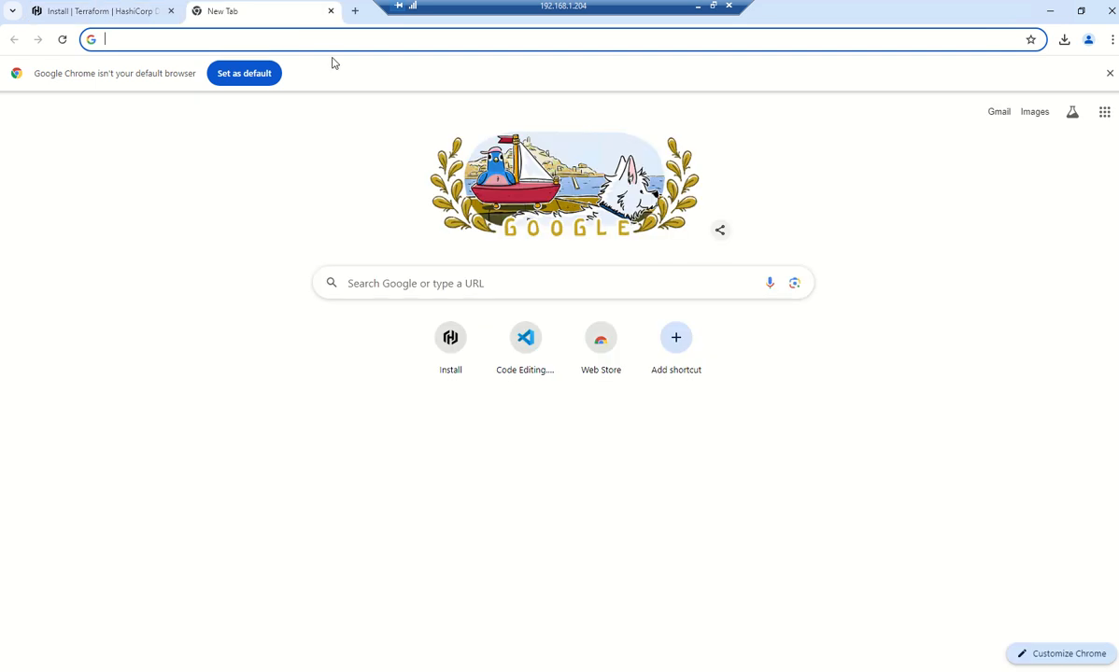
{"action": "type", "text": "notepad"}
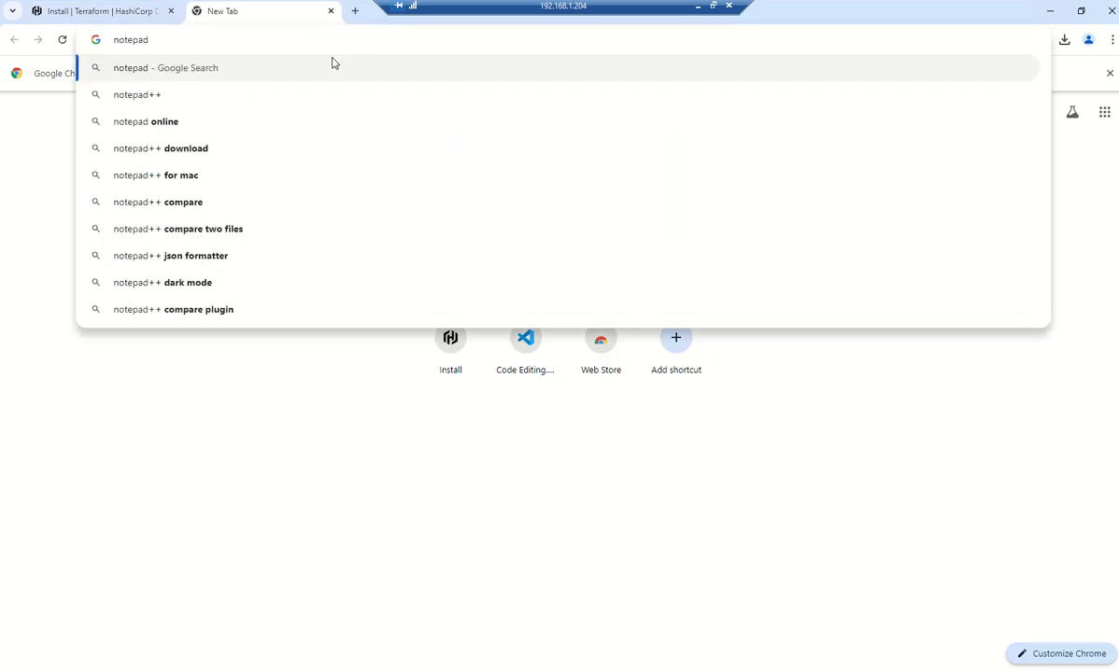
{"action": "type", "text": "++"}
{"action": "key", "text": "Return"}
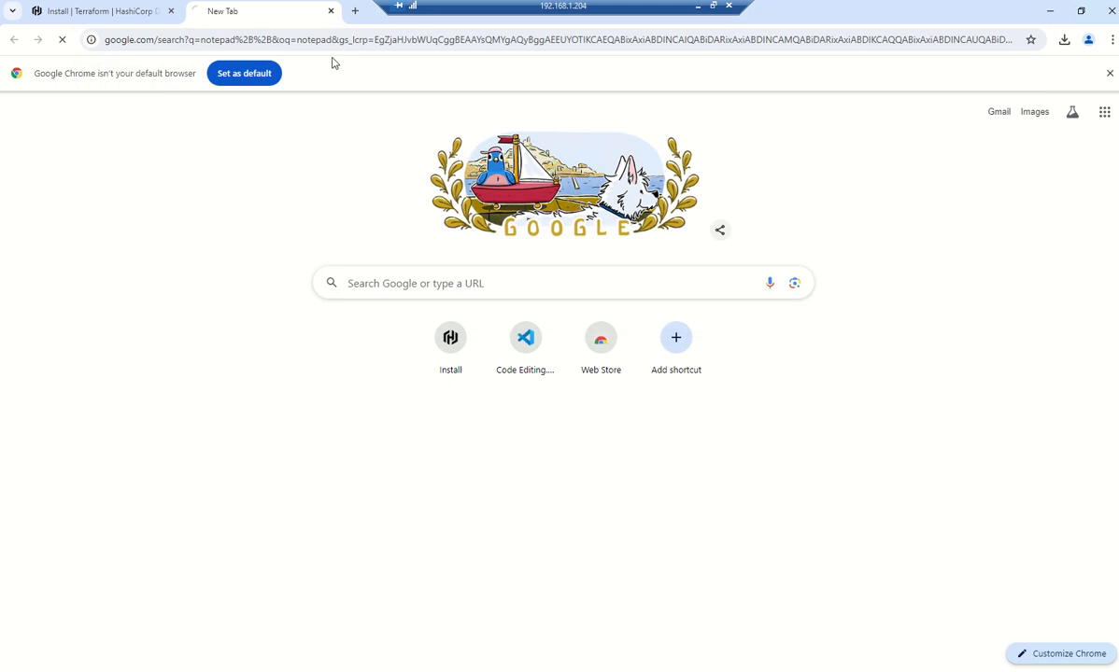
{"action": "left_click", "coordinate": [187, 241]}
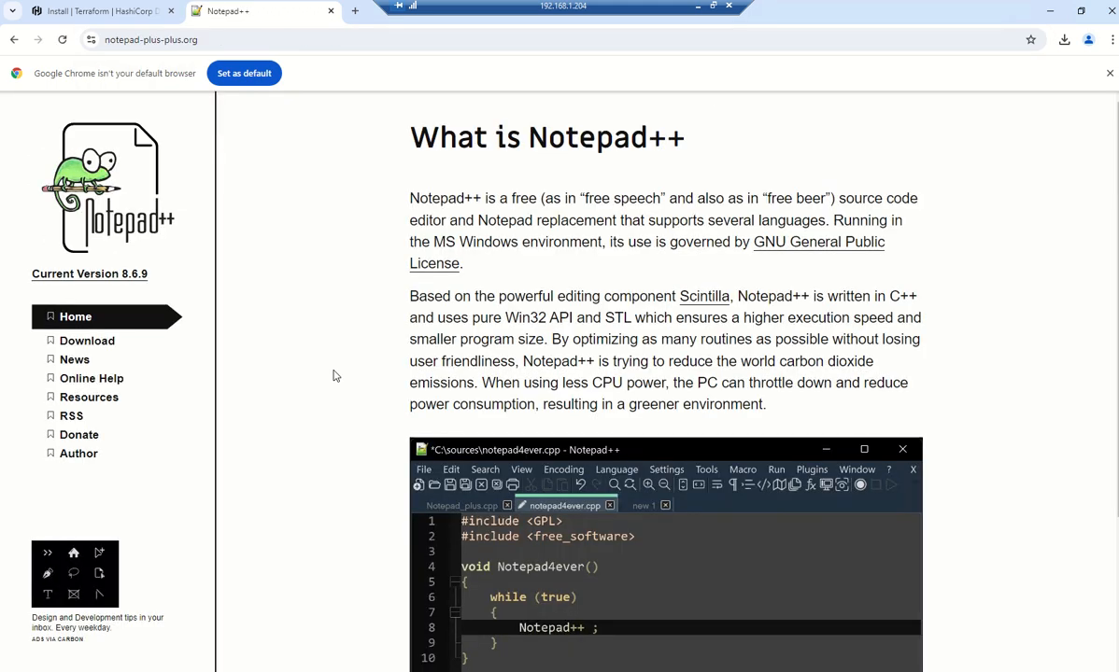
Download the Notepad++ v8.6.7 x64 installer from the site's downloads page and launch it
{"action": "scroll", "coordinate": [368, 370], "scroll_direction": "down", "scroll_amount": 1}
{"action": "scroll", "coordinate": [368, 371], "scroll_direction": "down", "scroll_amount": 2}
{"action": "scroll", "coordinate": [540, 458], "scroll_direction": "up", "scroll_amount": 3}
{"action": "left_click", "coordinate": [74, 338]}
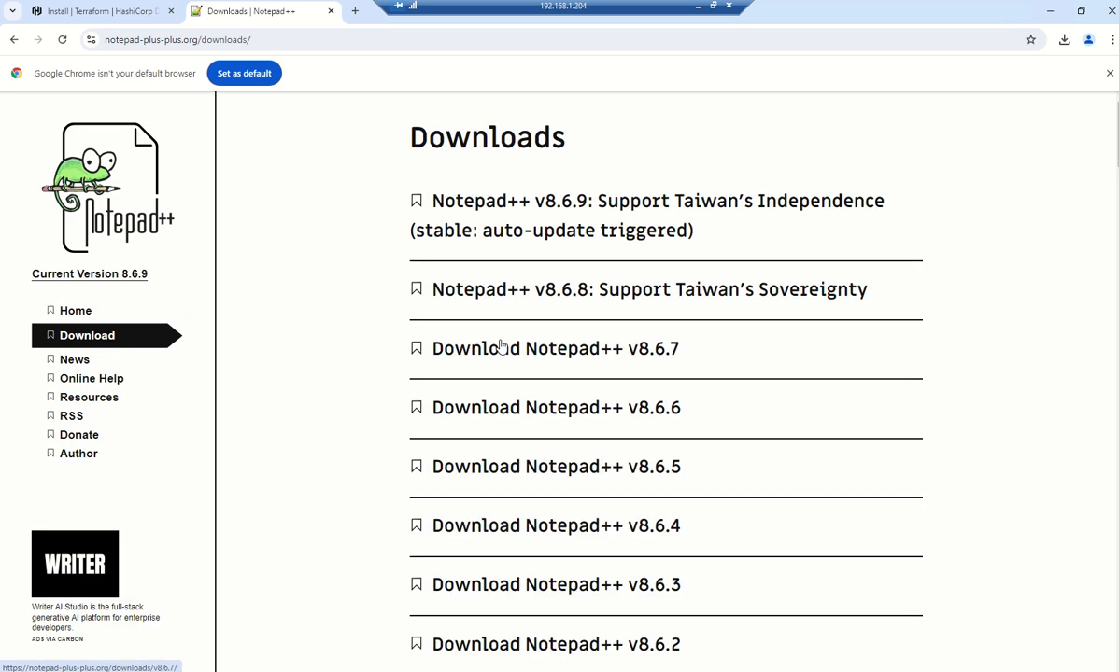
{"action": "left_click", "coordinate": [555, 355]}
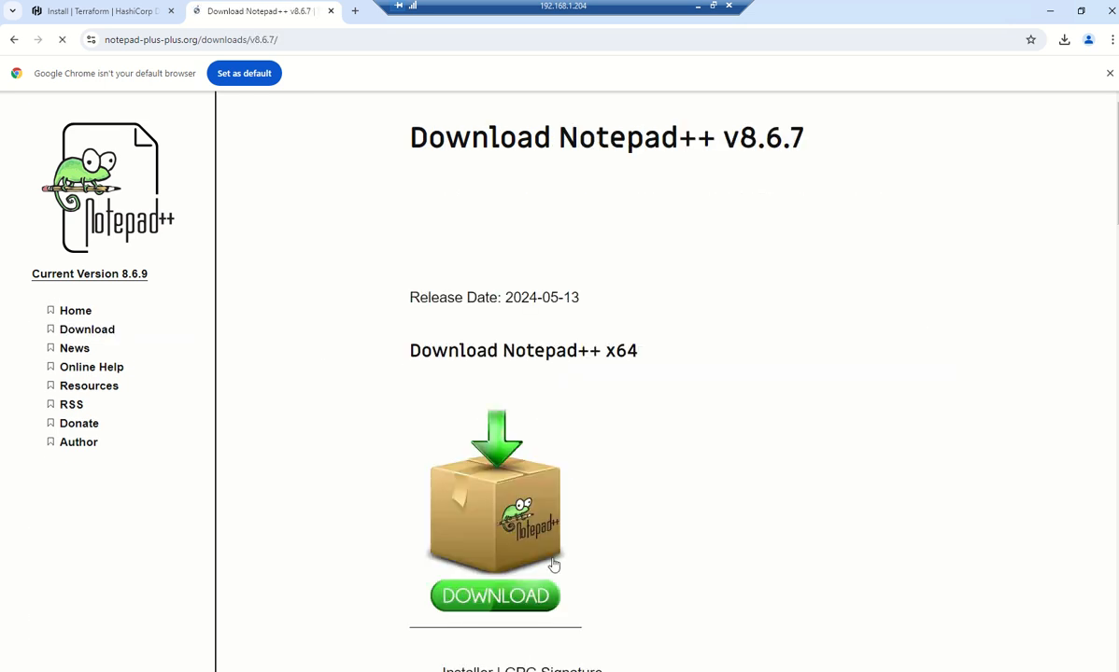
{"action": "left_click", "coordinate": [496, 605]}
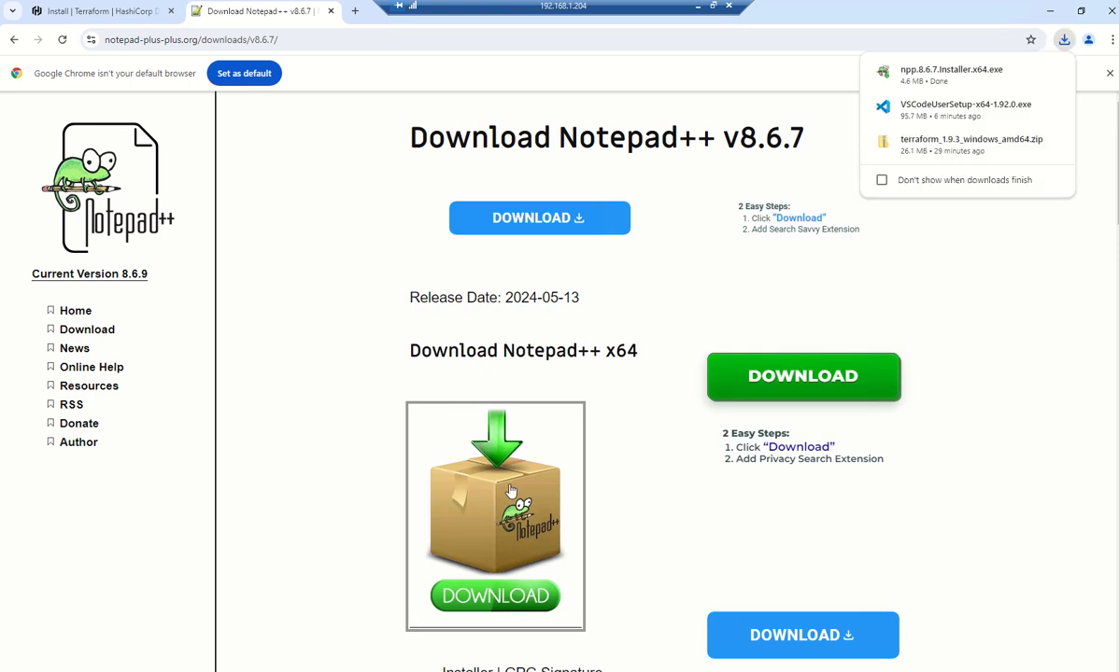
{"action": "left_click", "coordinate": [955, 82]}
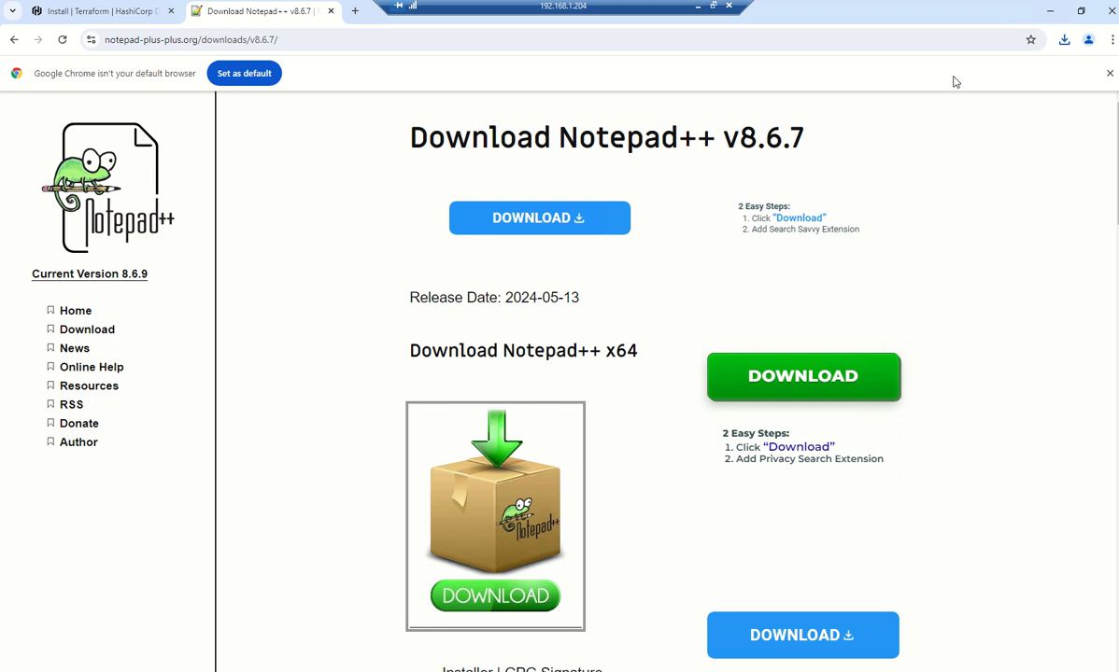
{"action": "left_click", "coordinate": [571, 373]}
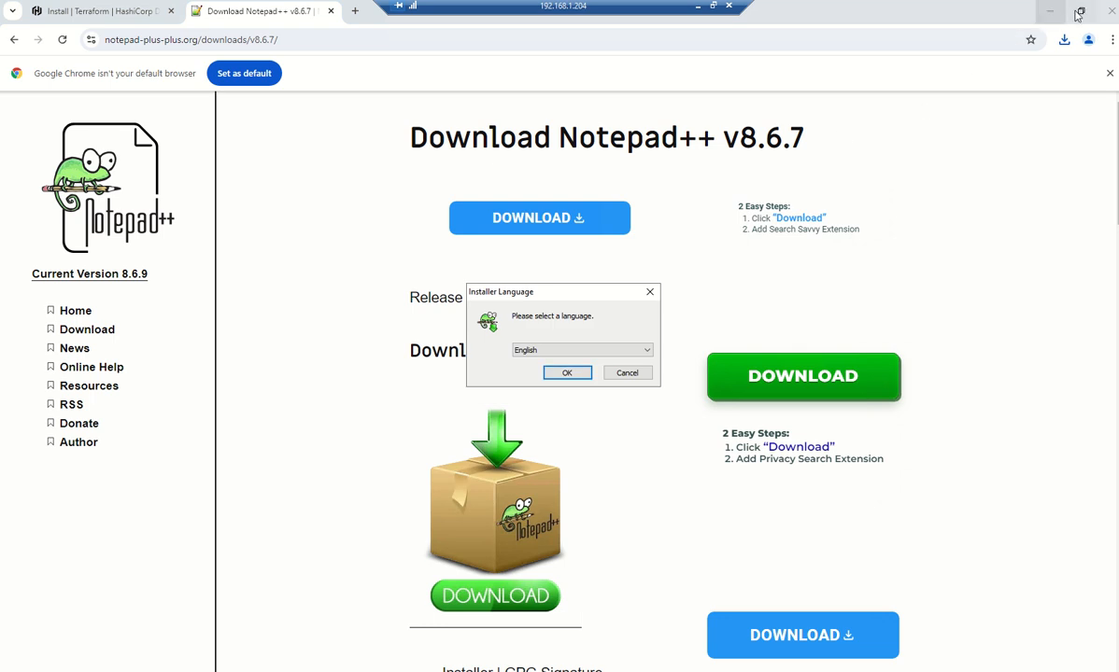
Close the browser and finish the Visual Studio Code setup with the launch option kept enabled
{"action": "left_click", "coordinate": [1111, 13]}
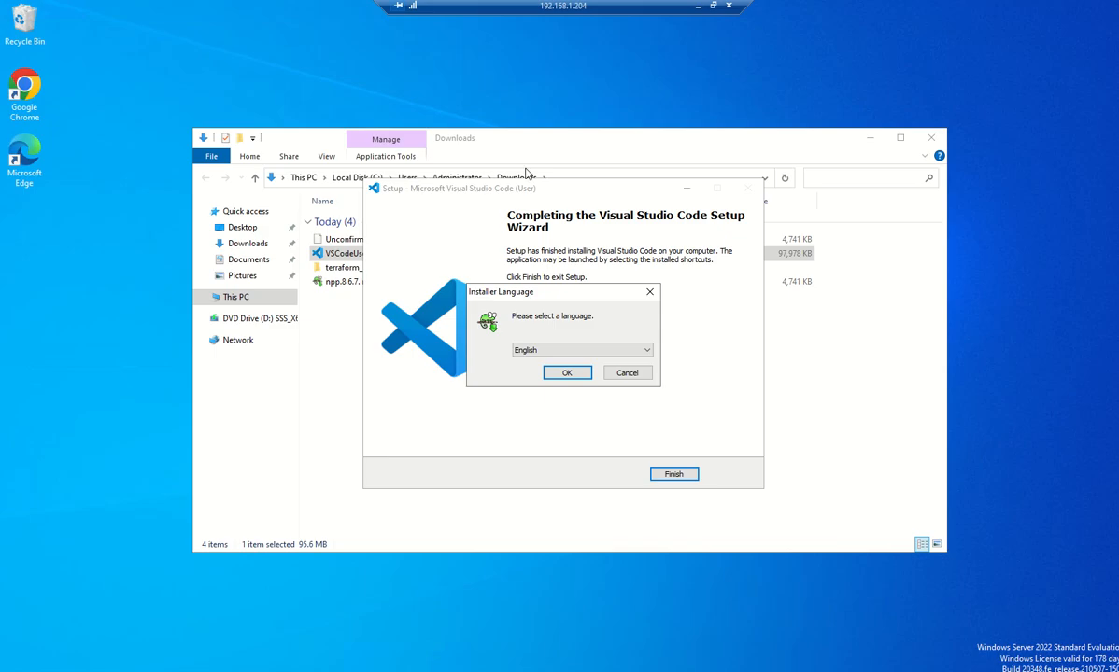
{"action": "left_click_drag", "start_coordinate": [555, 295], "coordinate": [105, 361]}
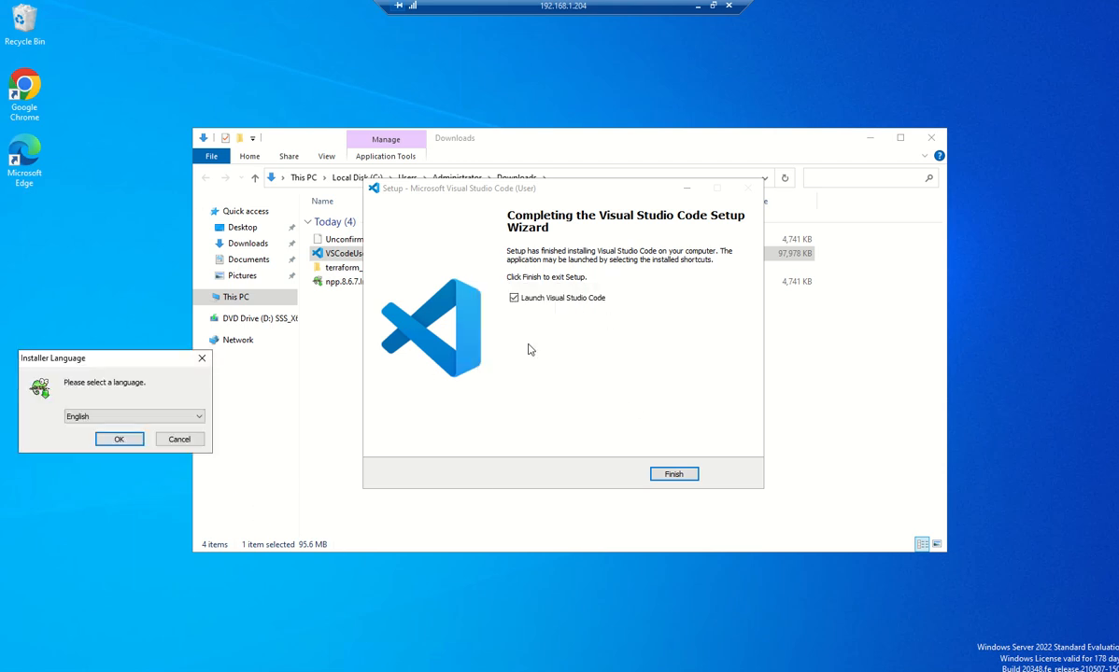
{"action": "left_click", "coordinate": [663, 478]}
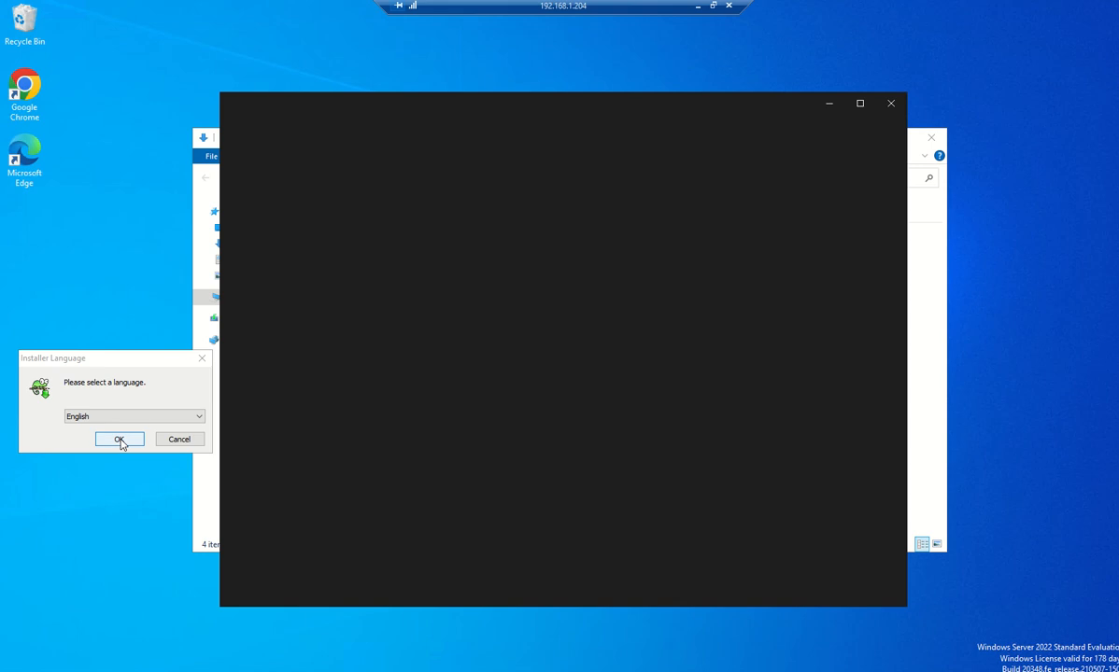
Install Notepad++ v8.6.7 in English with the license accepted and default settings, then finish the setup and run the program
{"action": "left_click", "coordinate": [120, 440]}
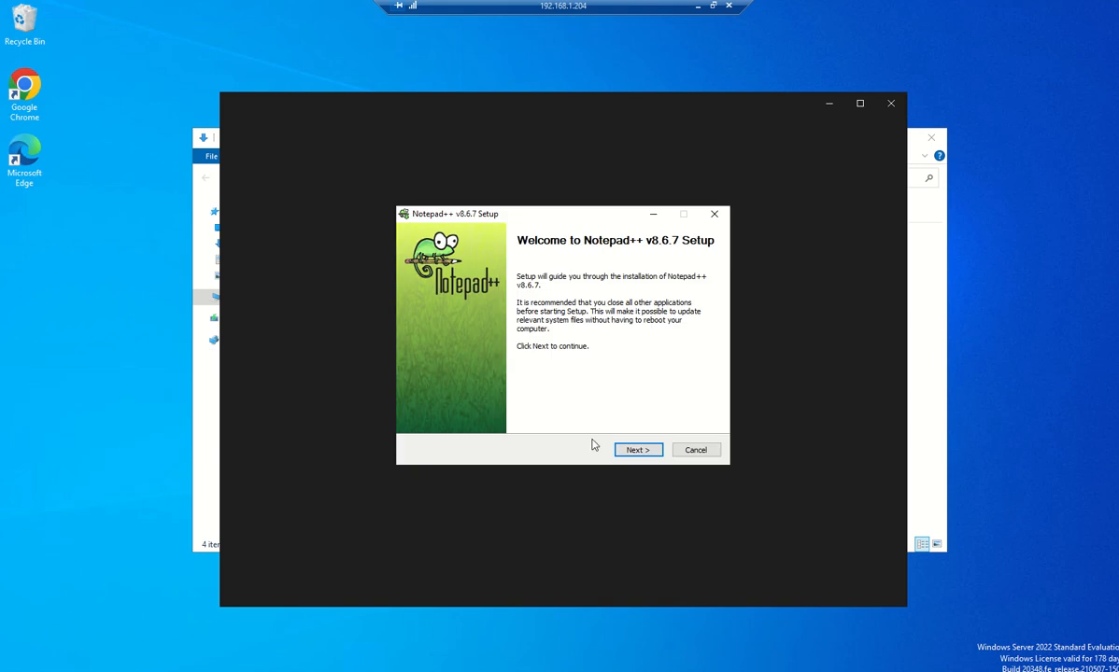
{"action": "left_click", "coordinate": [634, 449]}
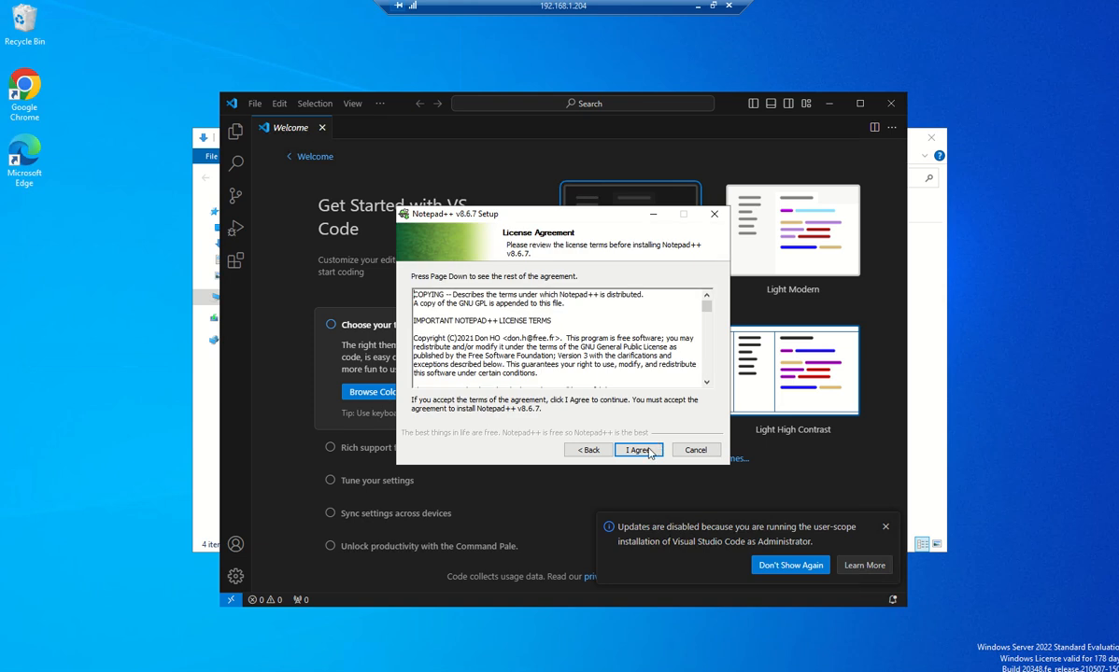
{"action": "left_click", "coordinate": [638, 450]}
{"action": "left_click", "coordinate": [643, 452]}
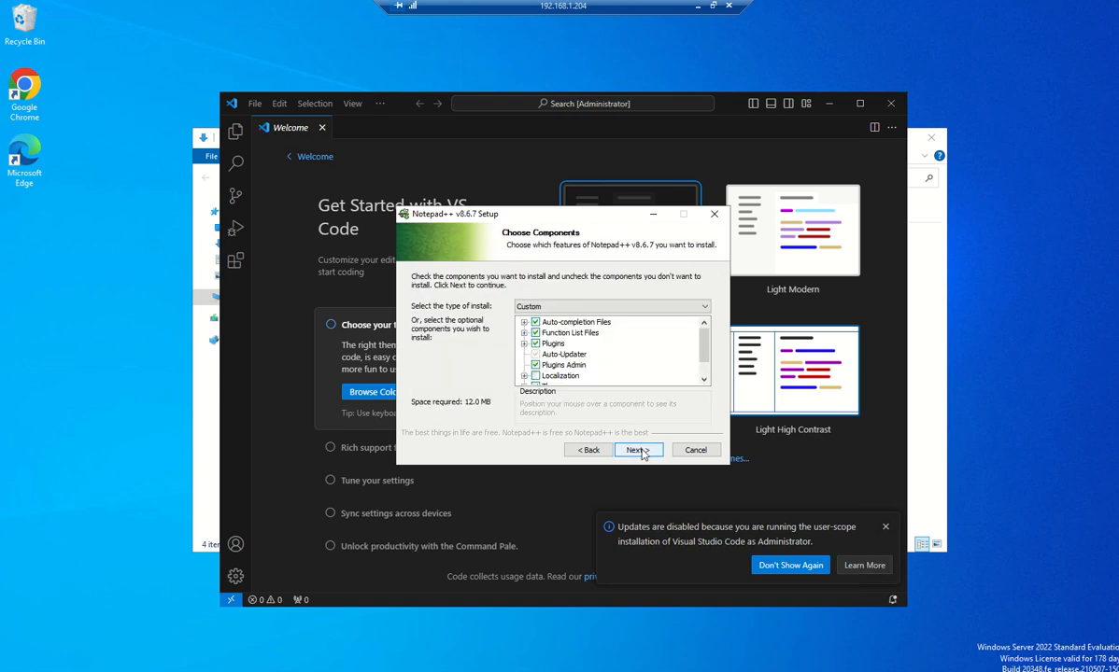
{"action": "left_click", "coordinate": [642, 452]}
{"action": "left_click", "coordinate": [640, 451]}
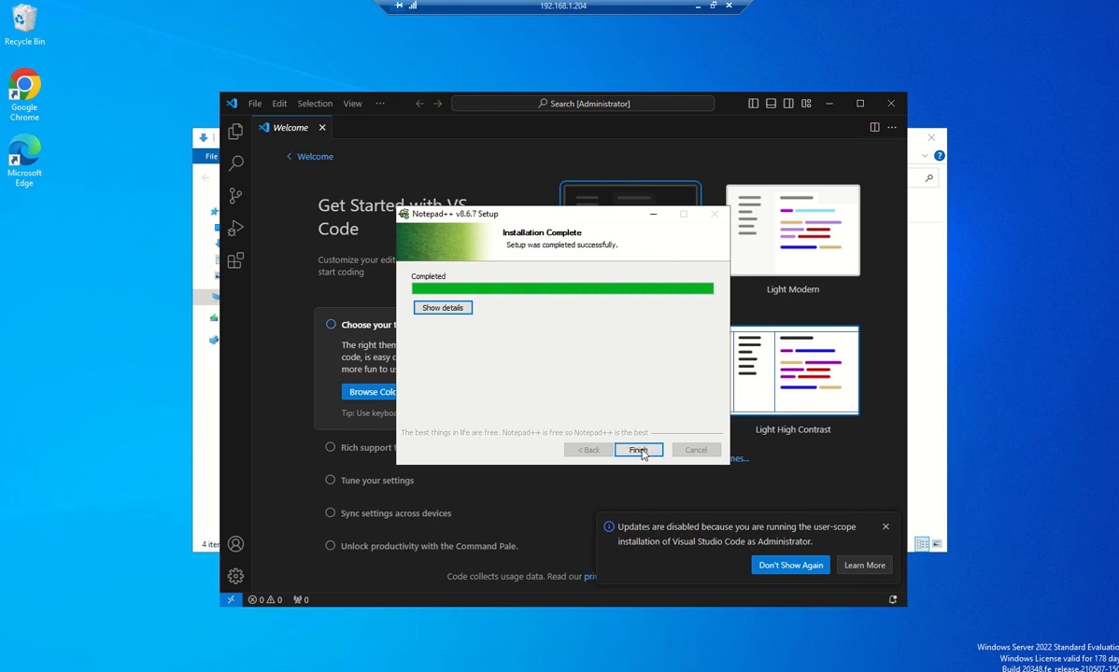
{"action": "left_click", "coordinate": [642, 452]}
{"action": "left_click", "coordinate": [643, 453]}
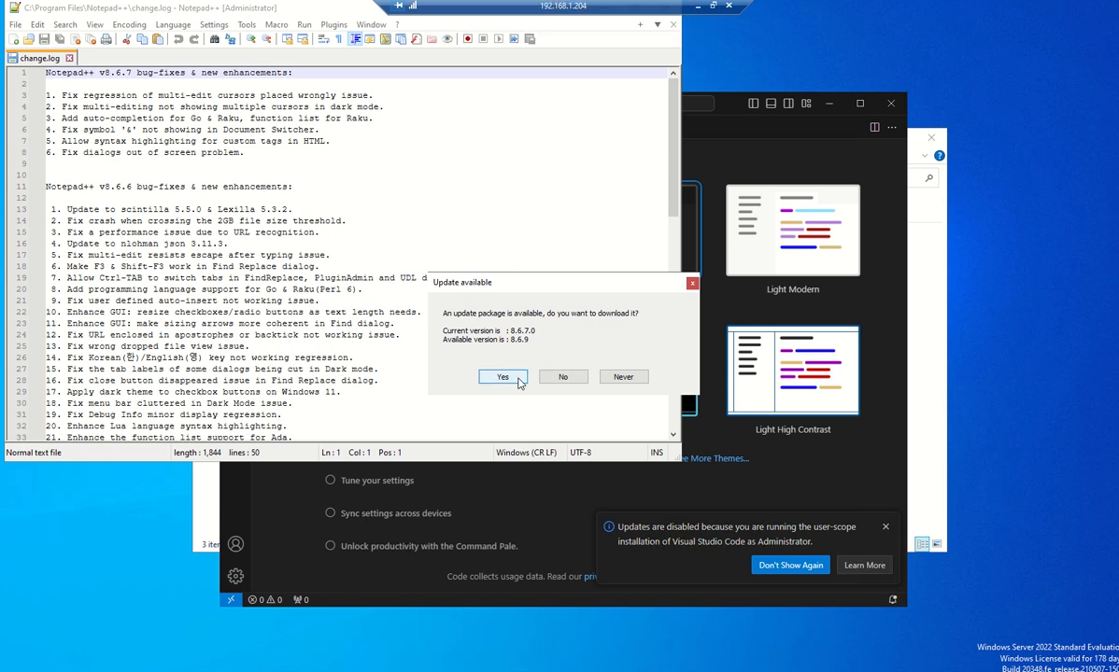
Decline the Notepad++ 8.6.9 update and close the Notepad++ window
{"action": "left_click", "coordinate": [564, 379]}
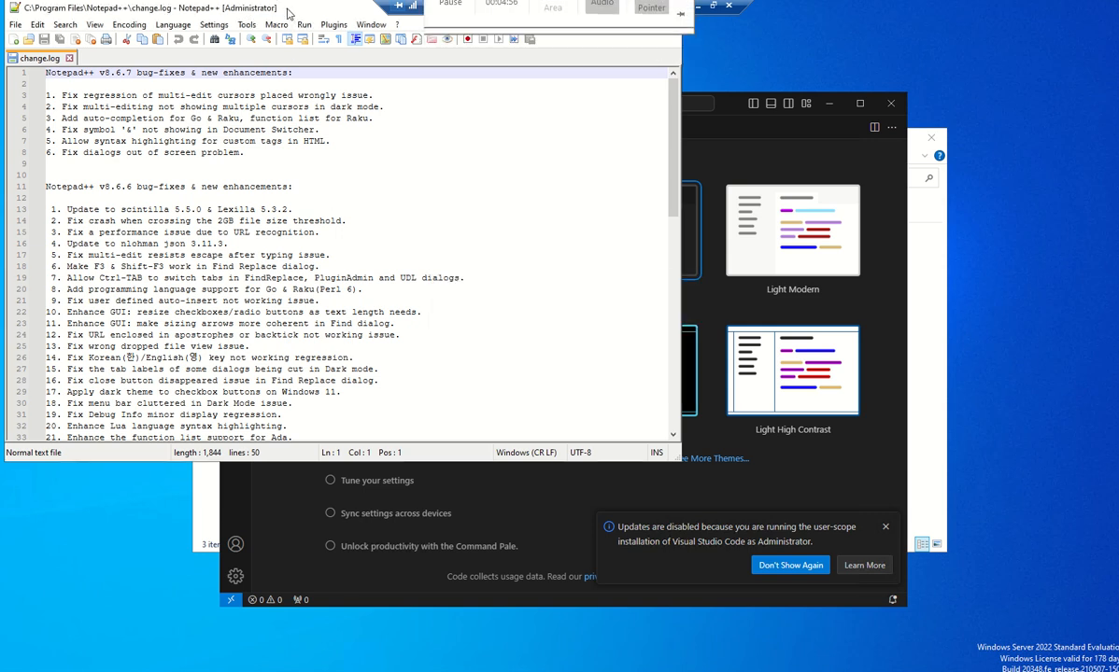
{"action": "left_click_drag", "start_coordinate": [290, 17], "coordinate": [360, 229]}
{"action": "left_click", "coordinate": [735, 221]}
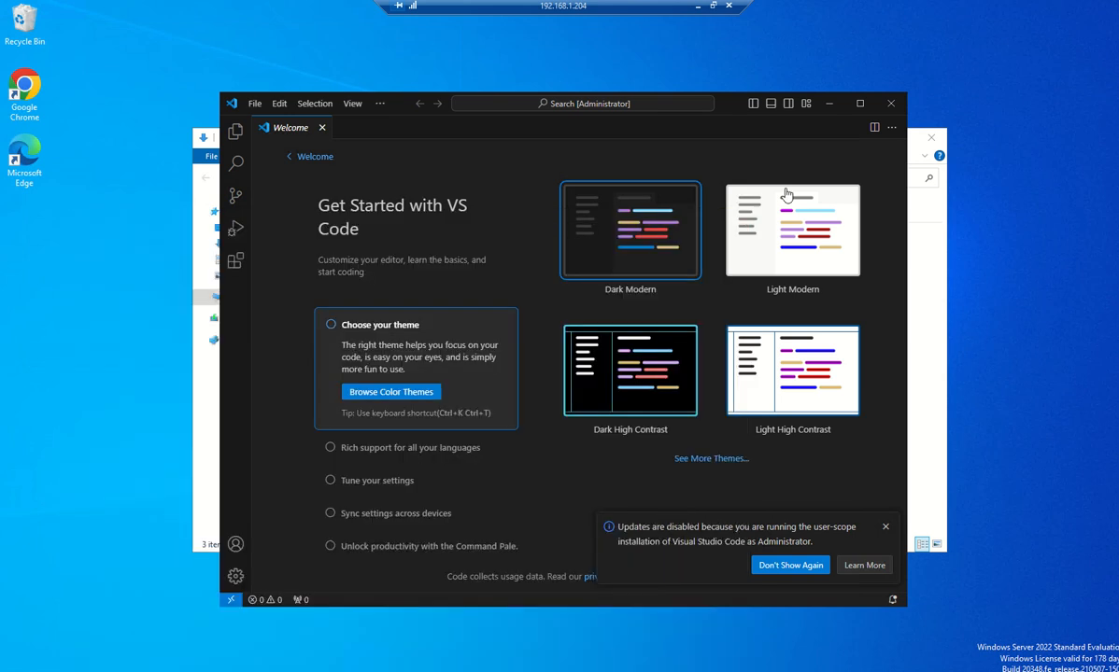
Maximize the Visual Studio Code window with the Explorer shown, and clear the update notification and Welcome page
{"action": "left_click", "coordinate": [859, 104]}
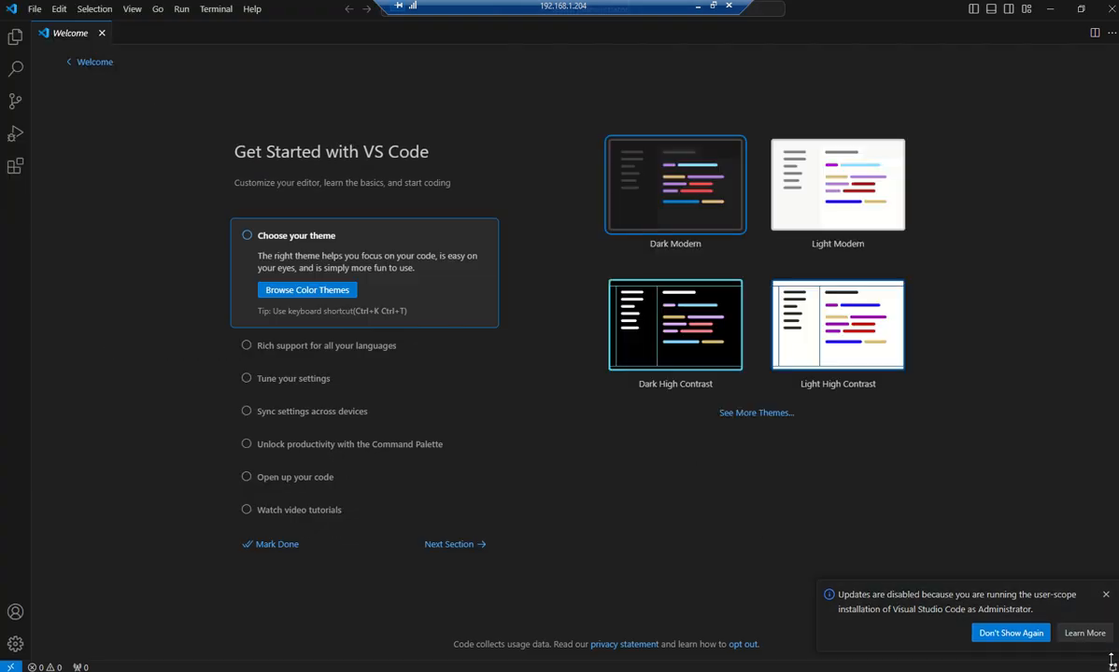
{"action": "left_click", "coordinate": [1104, 594]}
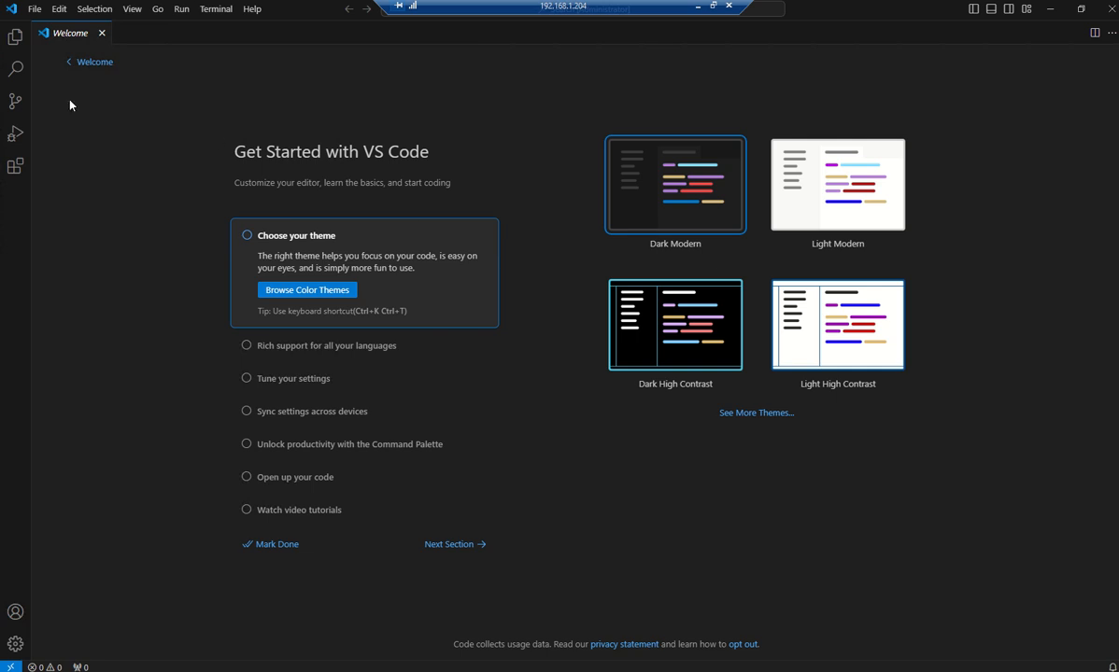
{"action": "left_click", "coordinate": [15, 39]}
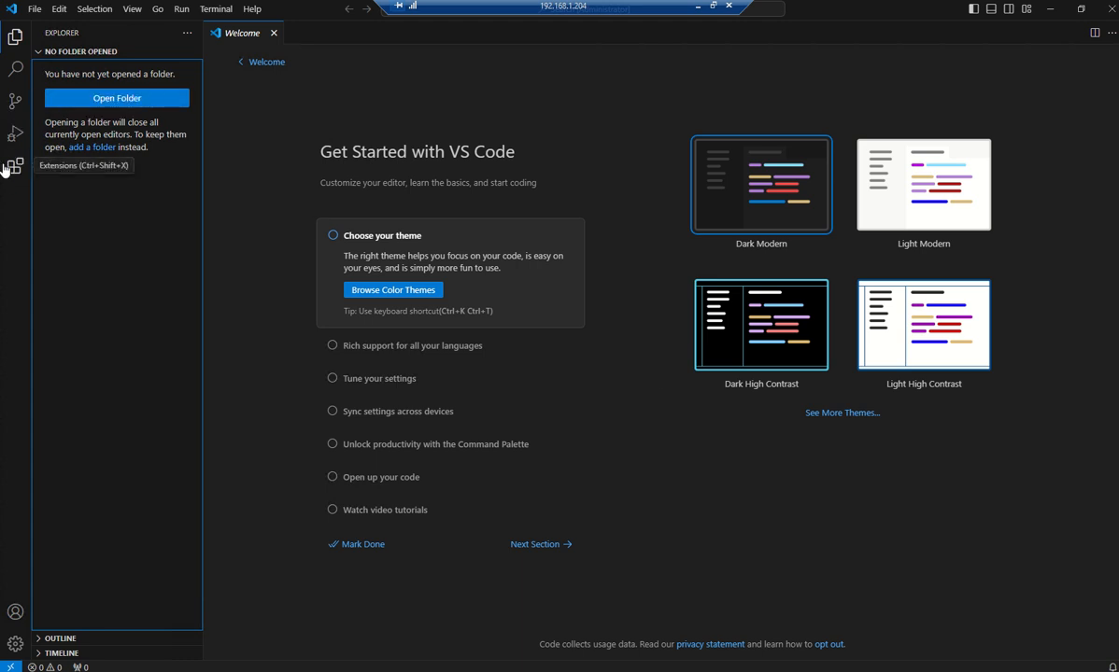
{"action": "left_click", "coordinate": [274, 33]}
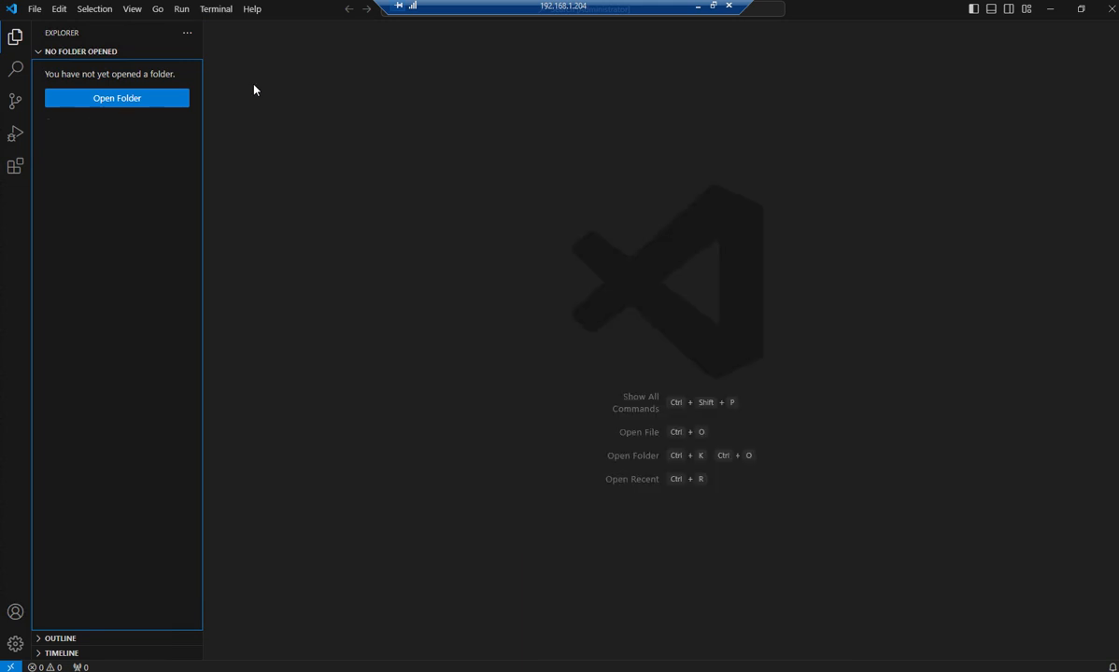
Install the HashiCorp Terraform extension from the marketplace using the search term "terra", and return to the Explorer view
{"action": "left_click", "coordinate": [18, 167]}
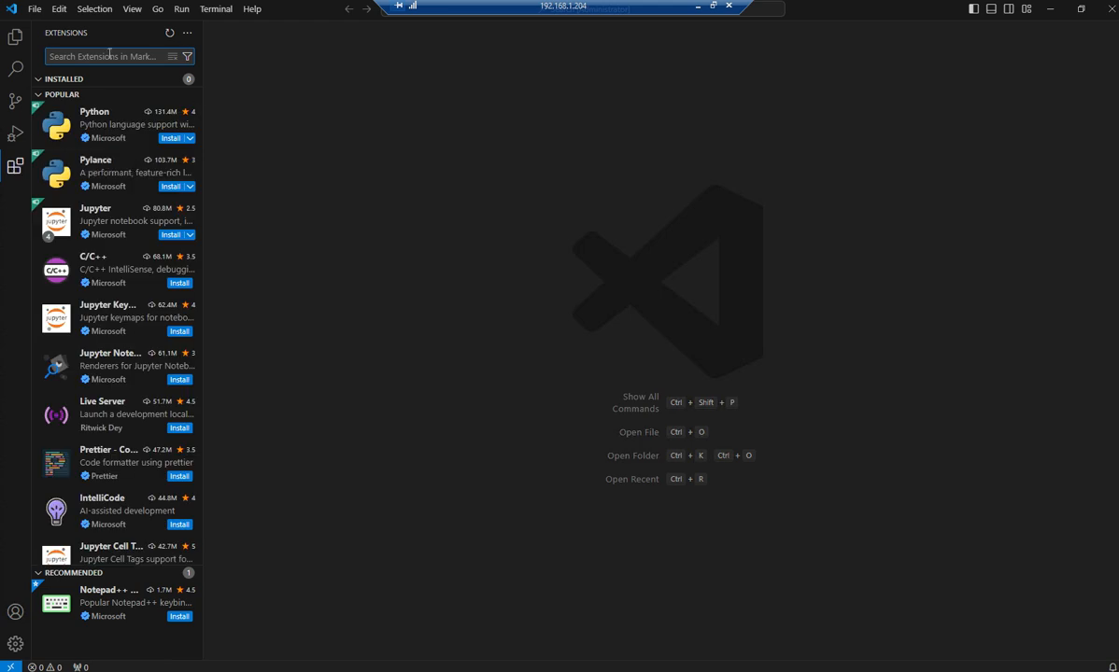
{"action": "type", "text": "terra"}
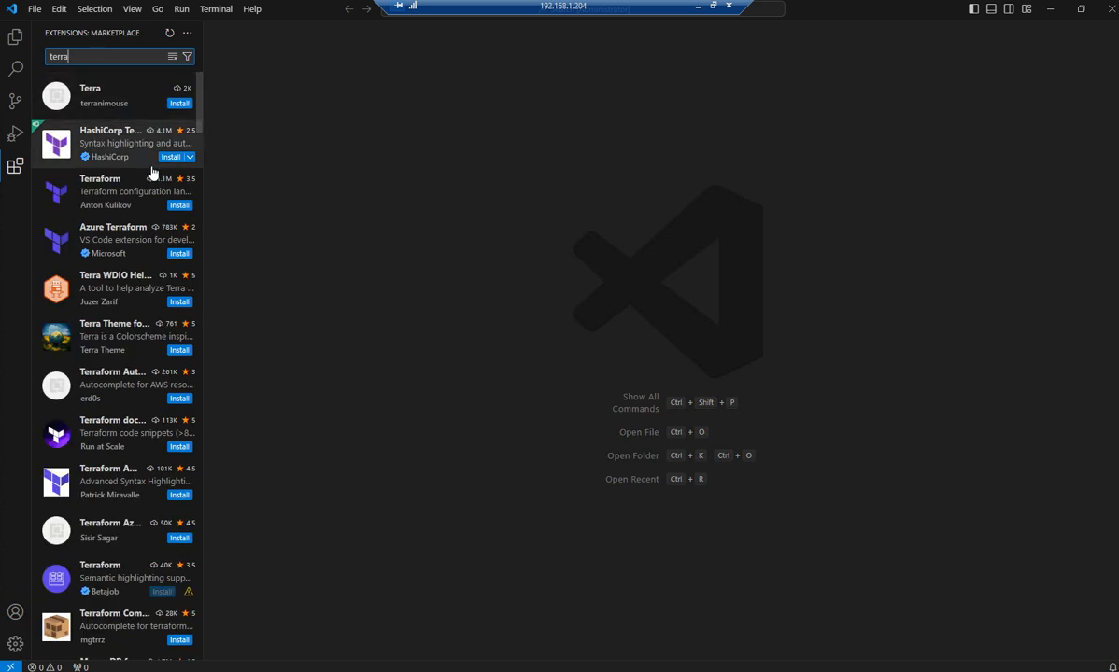
{"action": "mouse_move", "coordinate": [143, 159]}
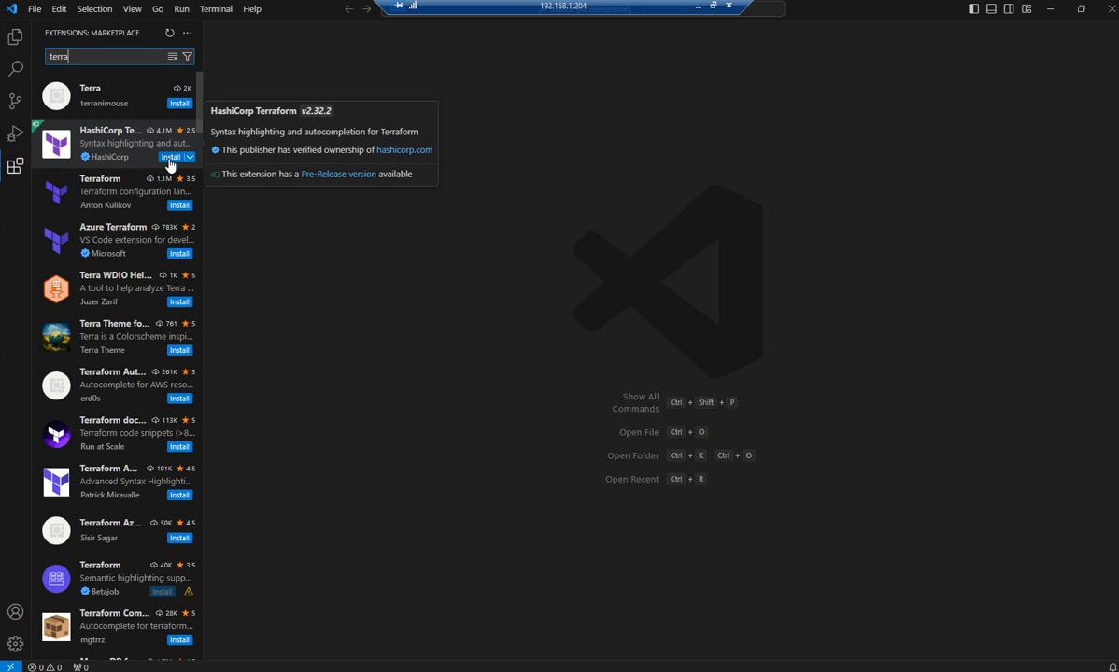
{"action": "left_click", "coordinate": [169, 158]}
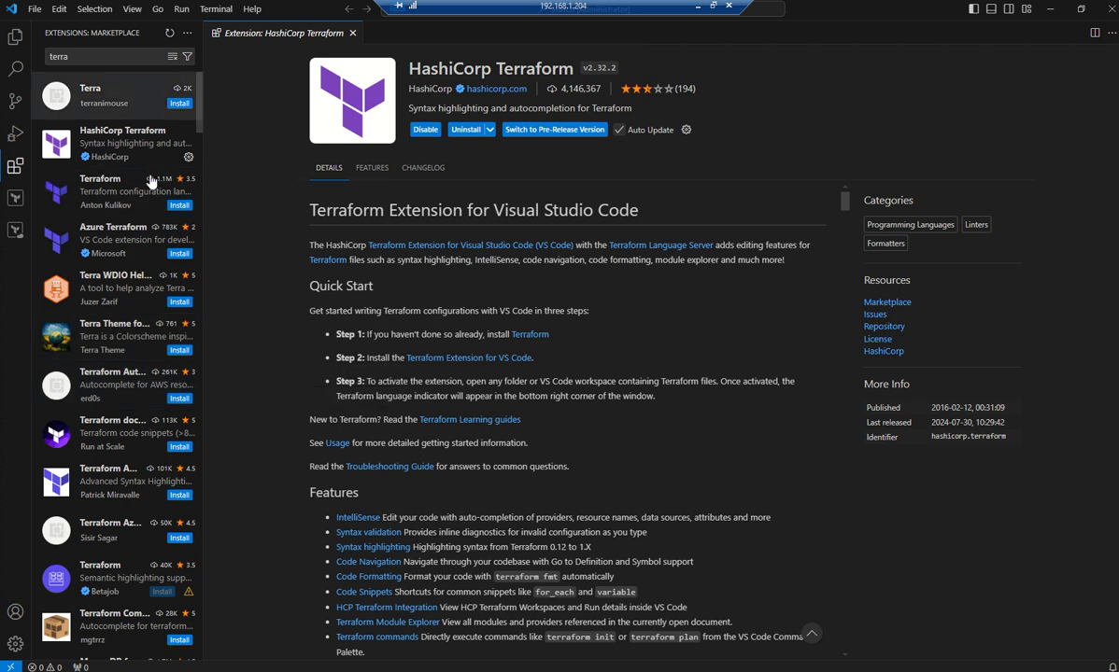
{"action": "left_click", "coordinate": [109, 54]}
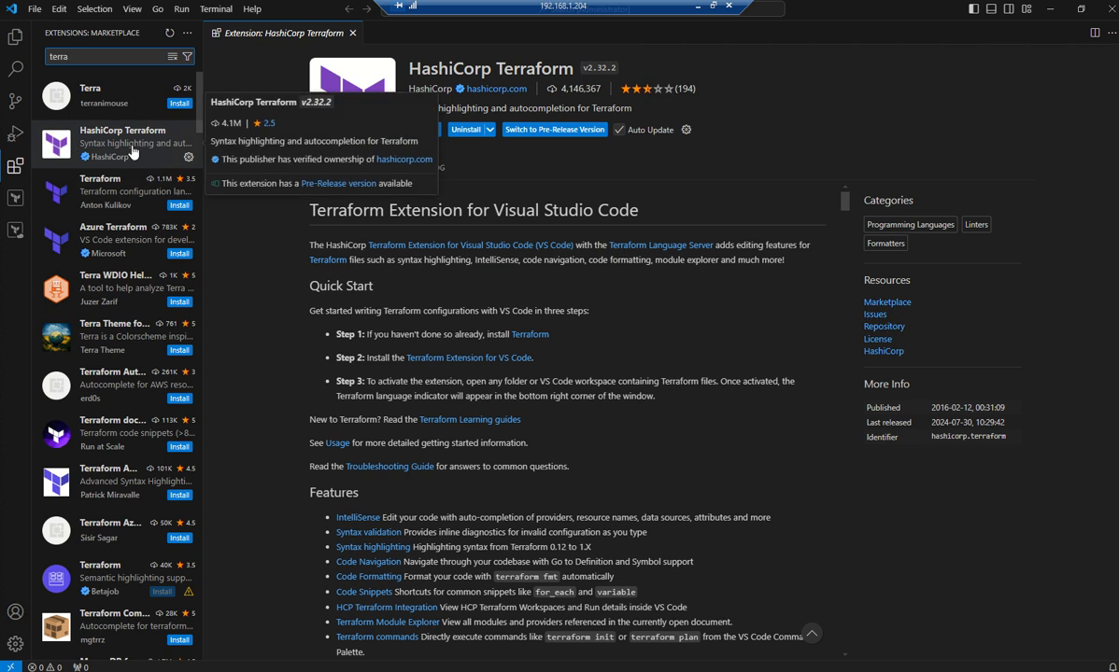
{"action": "left_click", "coordinate": [13, 40]}
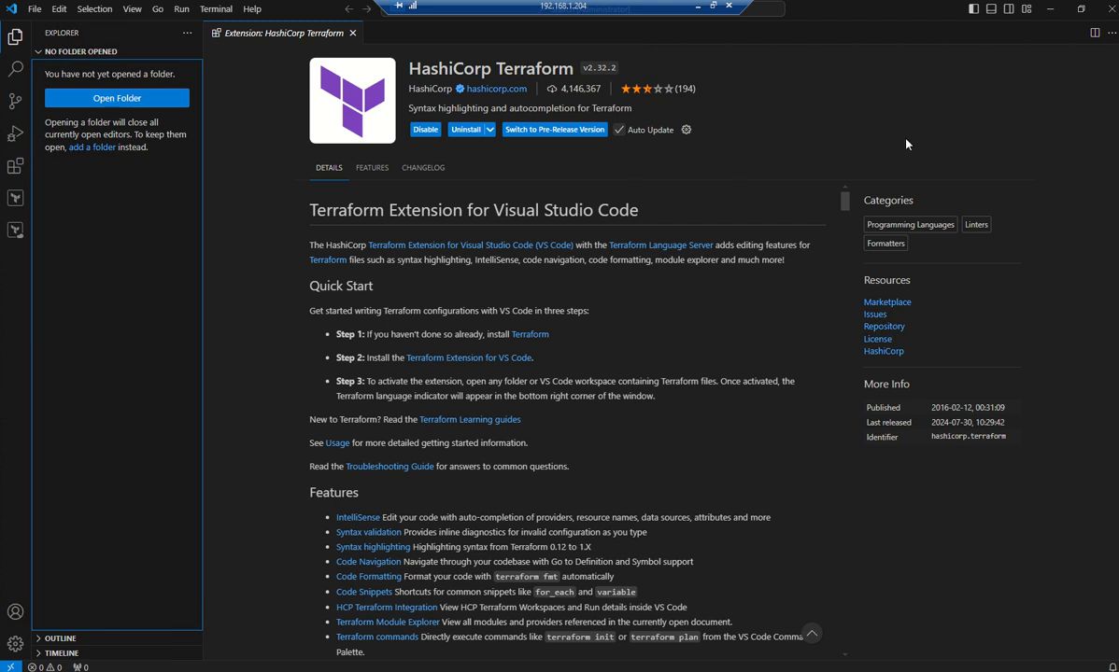
Minimize the remote desktop session and show the closing slide, slide 4, of the TF4 presentation in PowerPoint
{"action": "left_click", "coordinate": [698, 11]}
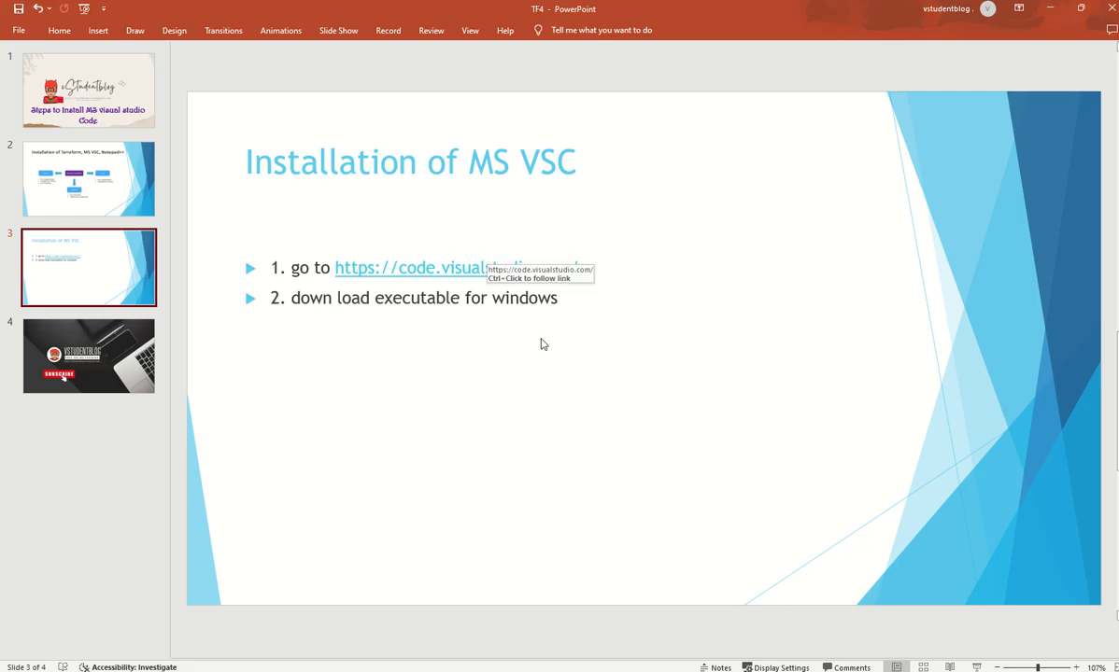
{"action": "left_click", "coordinate": [93, 341]}
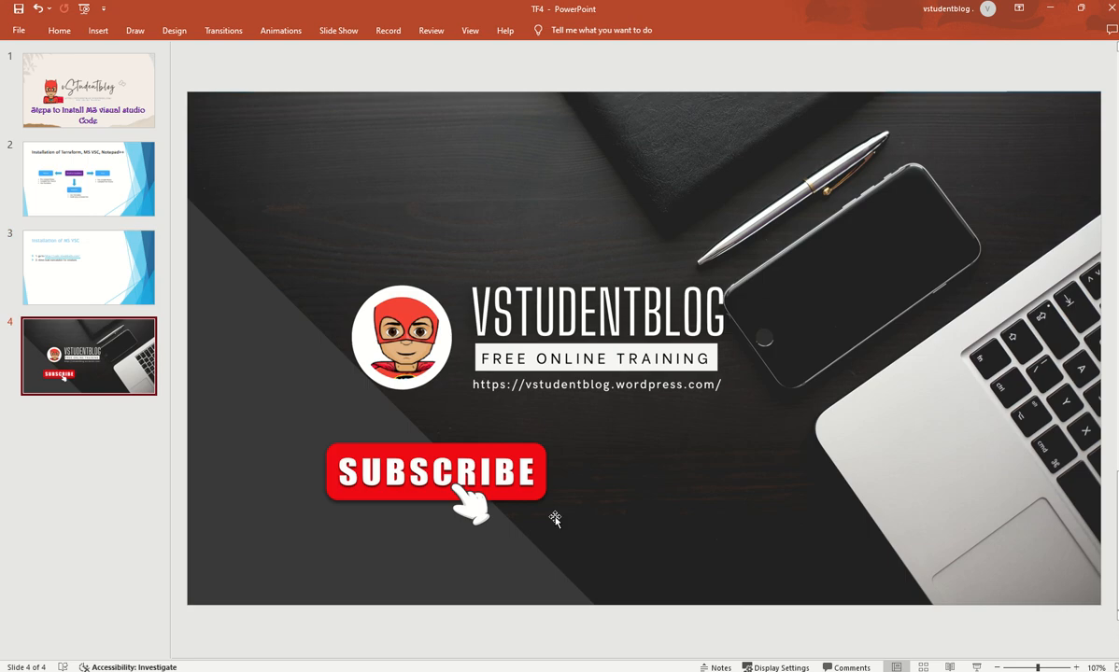